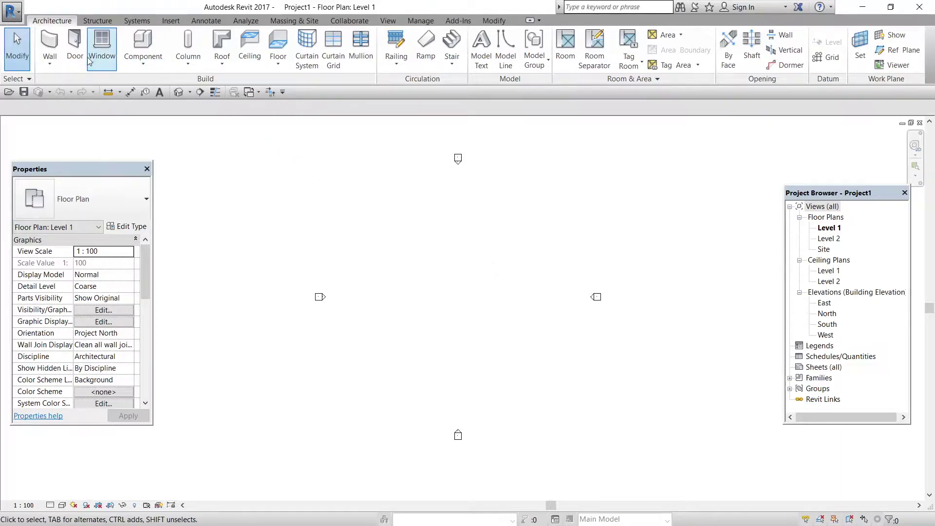
Start the Wall tool on Level 1 and browse the wall types from Generic - 200mm
click(55, 48)
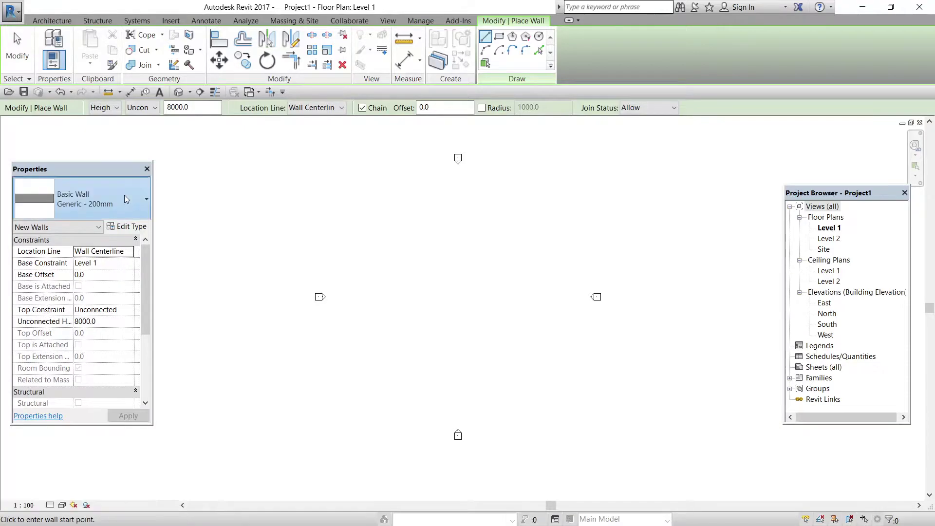
click(124, 195)
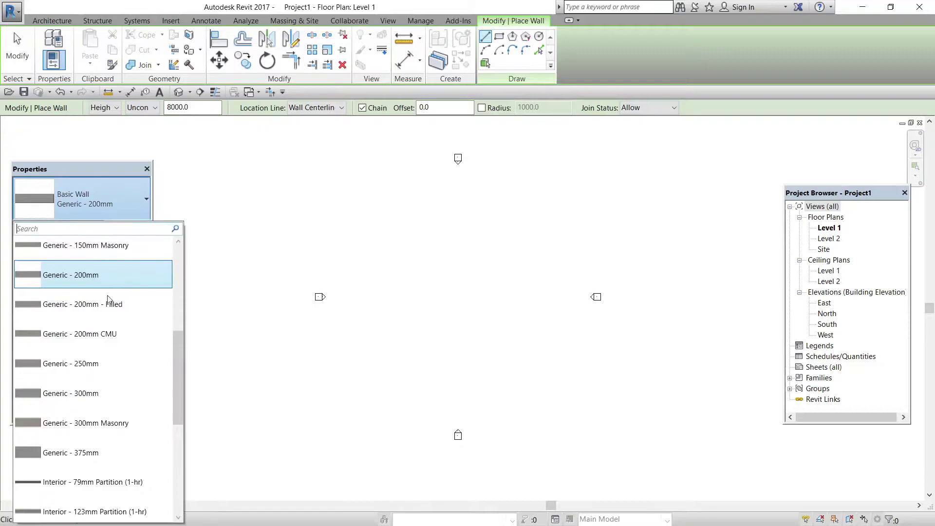
scroll(136, 329, up, 3)
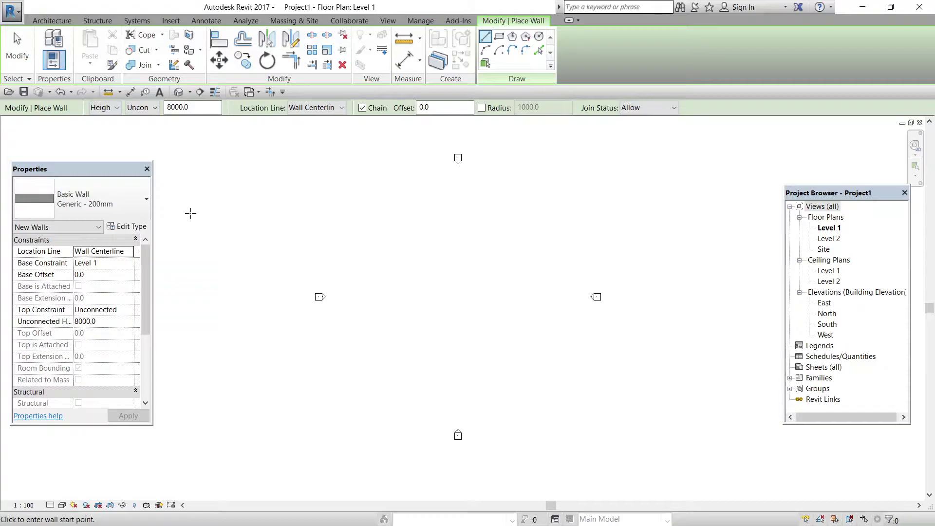
Restart wall placement with the Basic Wall Generic - 250mm type selected
key(Escape)
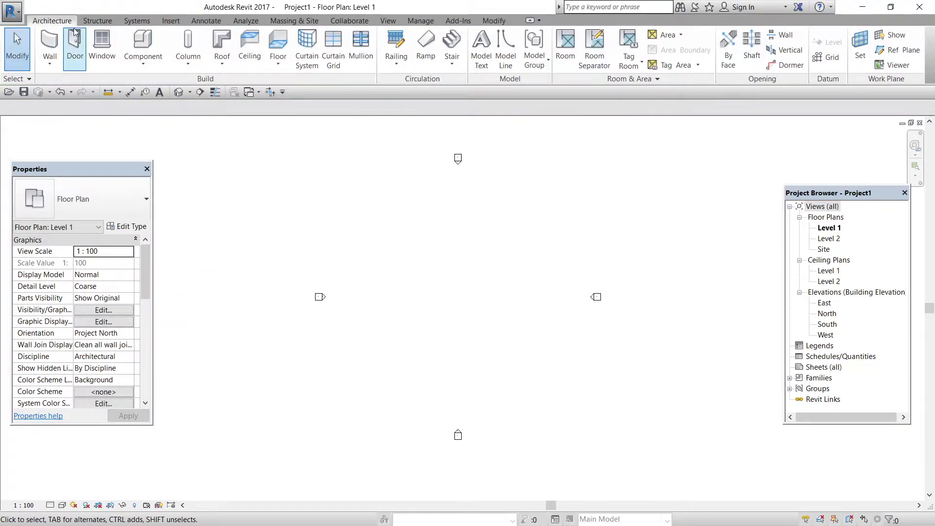
click(57, 37)
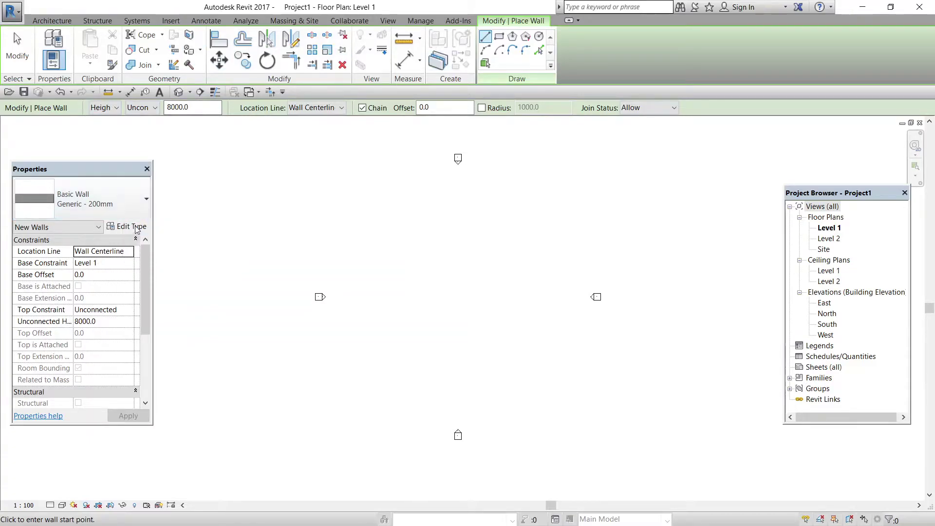
click(145, 200)
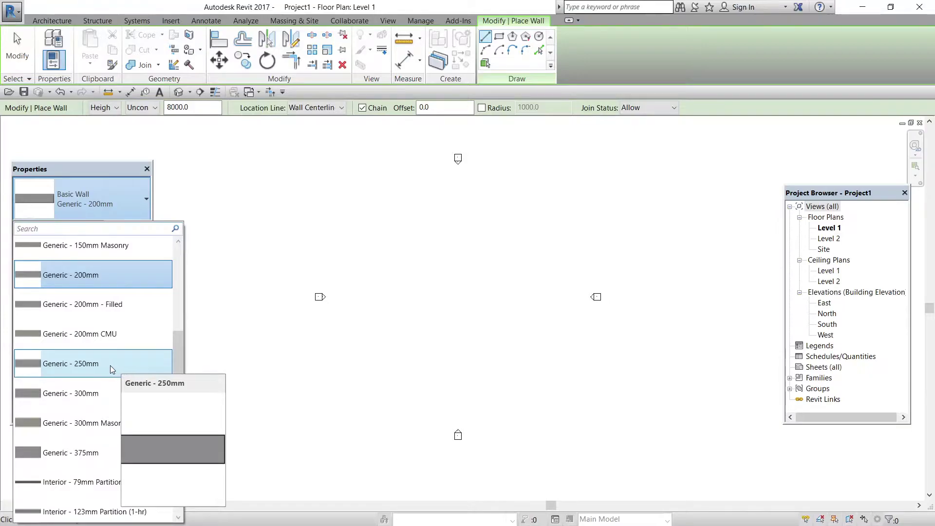
key(Escape)
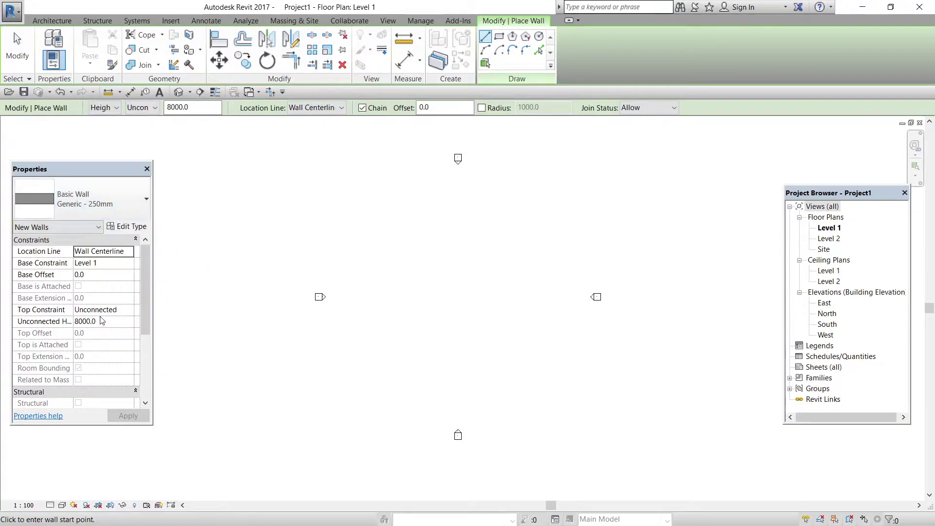
Draw one horizontal 16000 mm Generic - 250mm wall near the plan centre, then end placement
drag(147, 311, 143, 373)
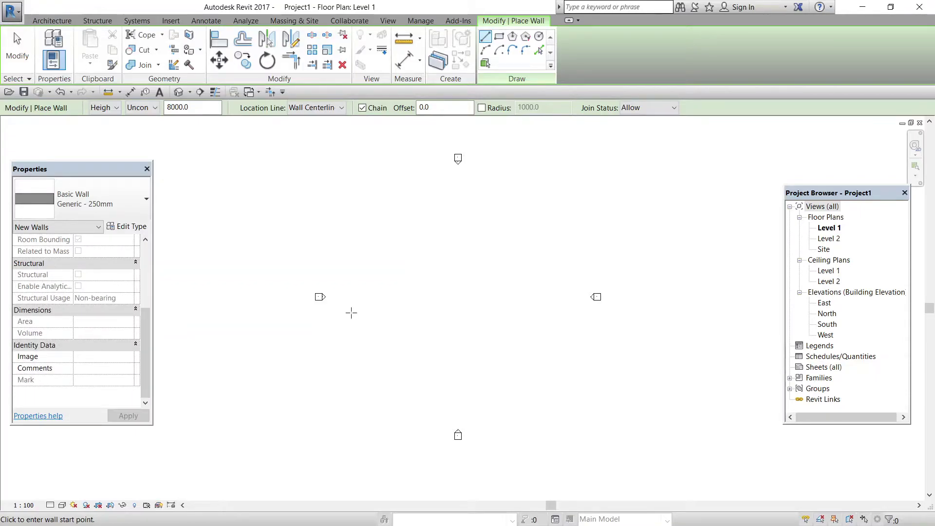
click(388, 320)
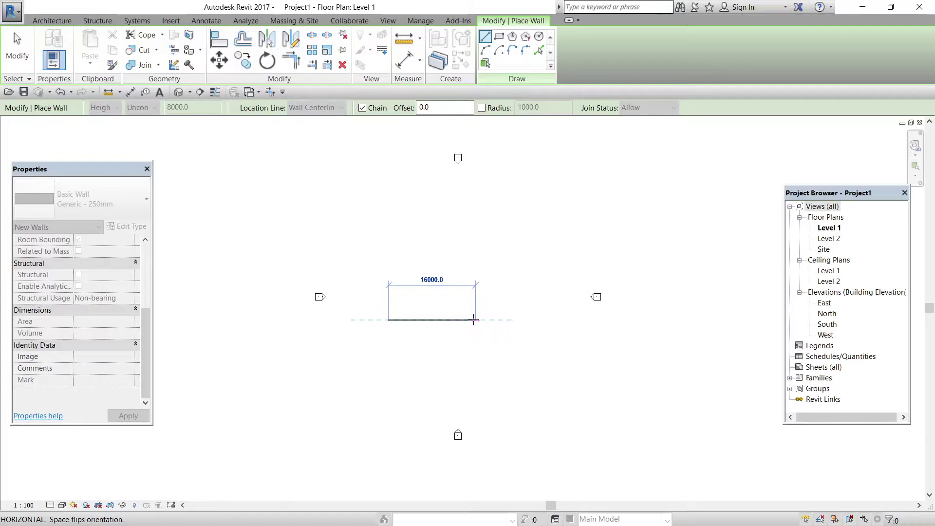
click(474, 320)
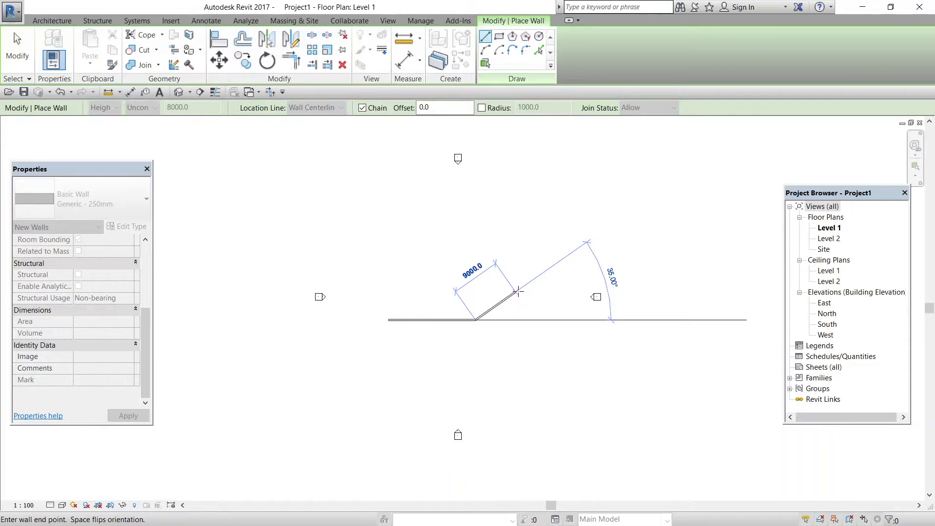
key(Escape)
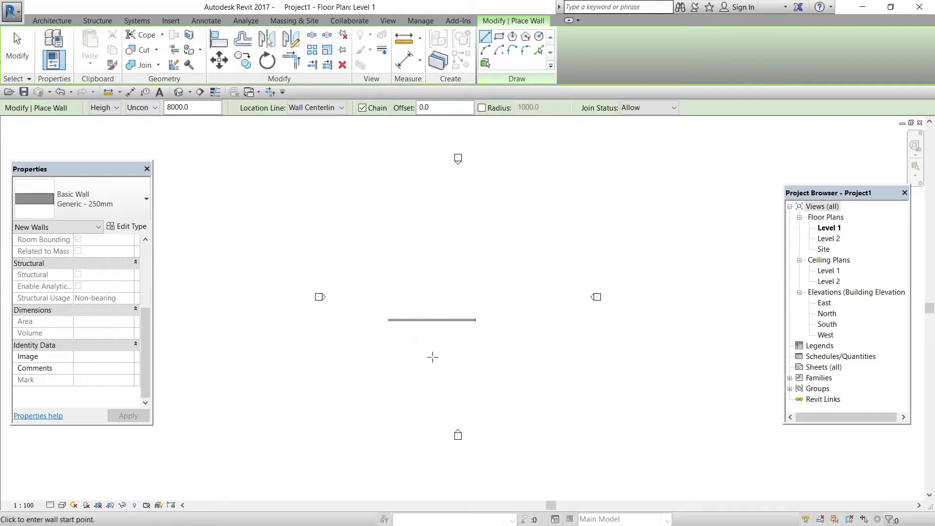
key(Escape)
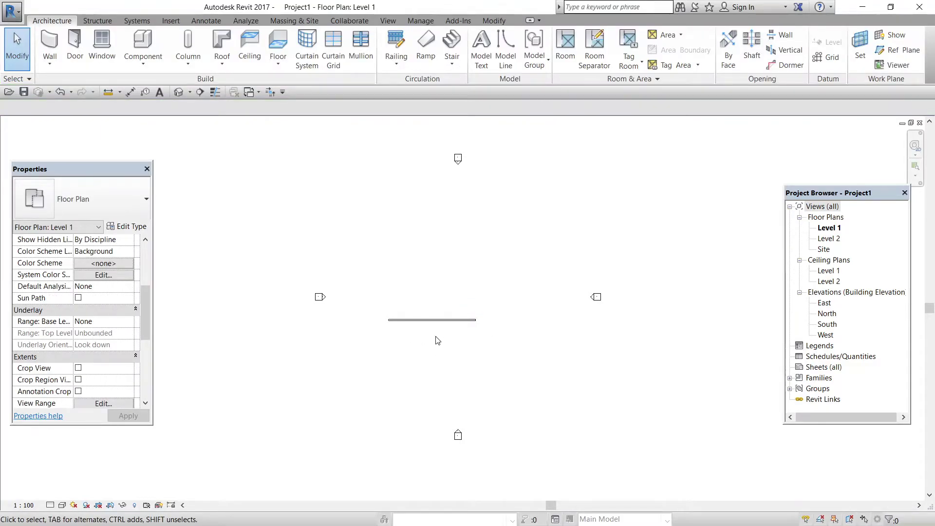
Zoom the Level 1 plan and select the new 16000 mm wall to inspect it
scroll(438, 341, up, 3)
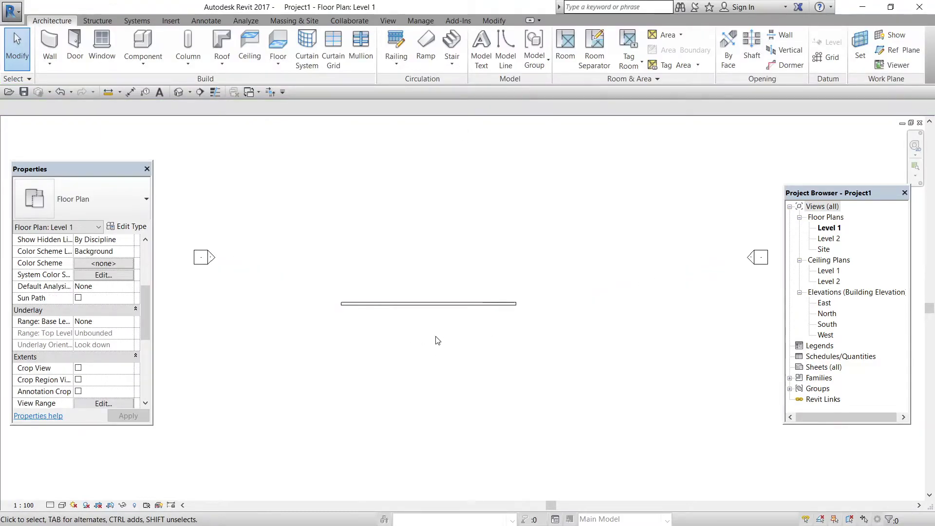
scroll(438, 340, down, 3)
scroll(438, 340, up, 2)
scroll(395, 263, up, 1)
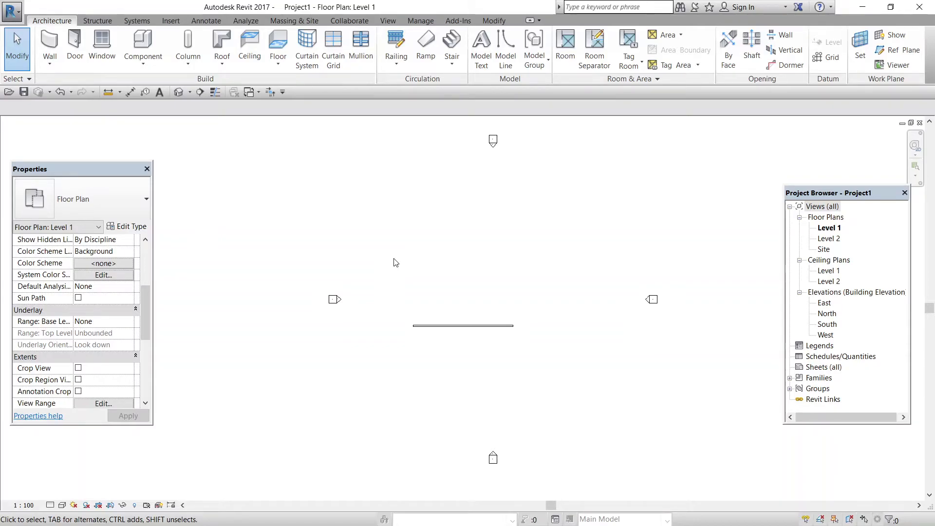
click(436, 331)
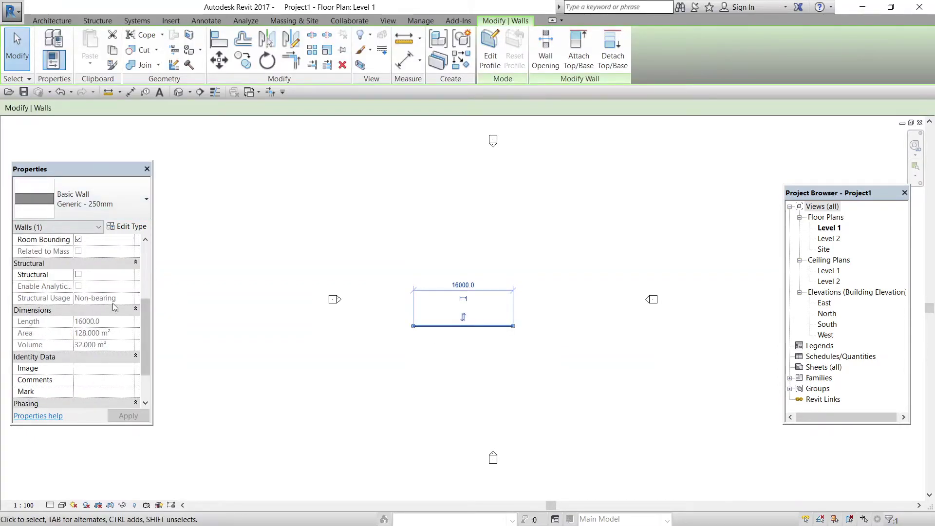
scroll(148, 302, up, 3)
scroll(148, 301, up, 1)
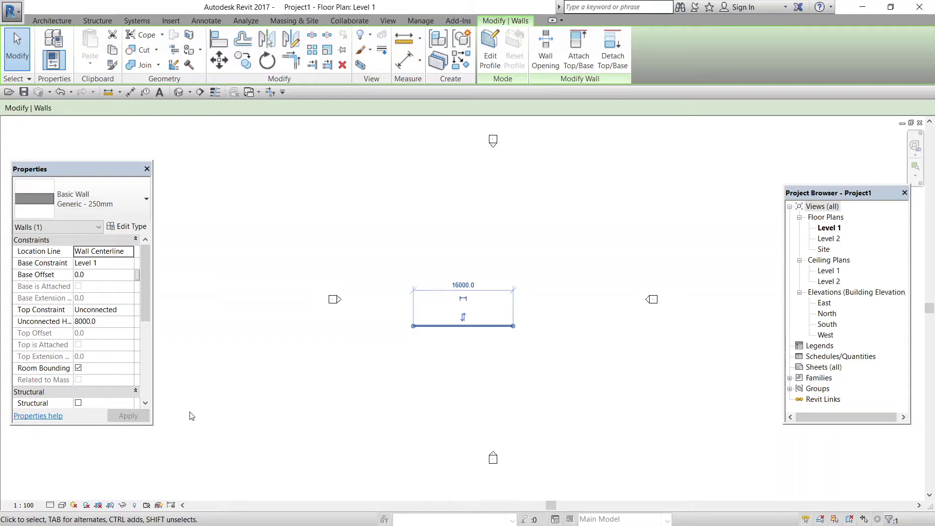
click(191, 415)
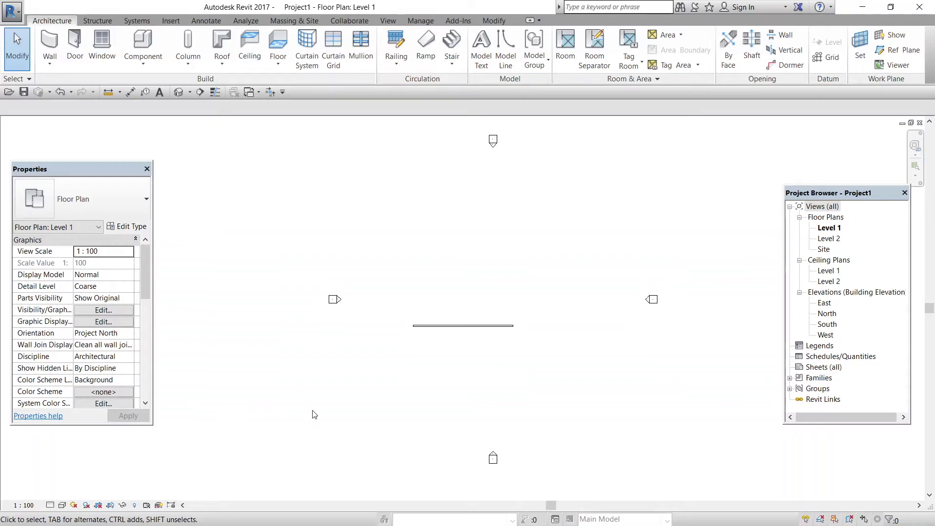
Select the 16000 mm horizontal wall to show its Generic - 250mm properties
click(431, 326)
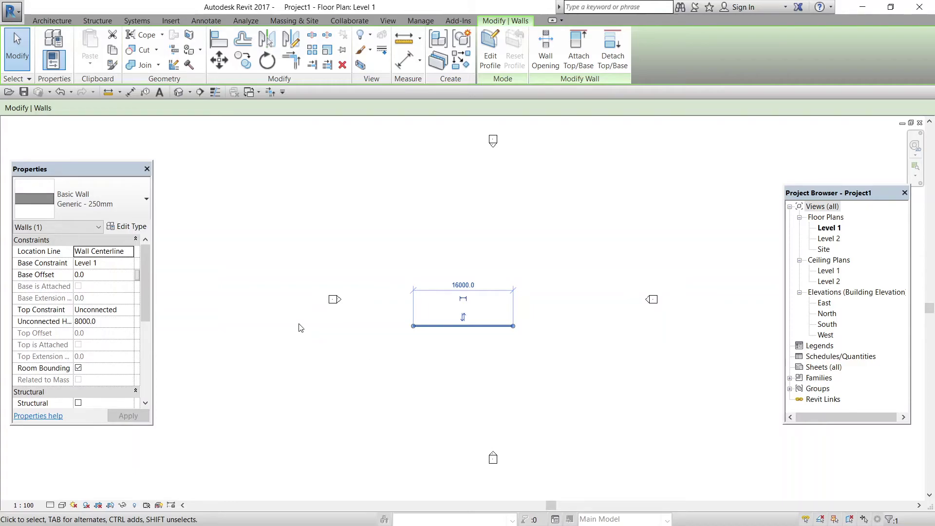
Open the Generic - 250mm type properties, showing 250.0 width and Exterior function
click(130, 229)
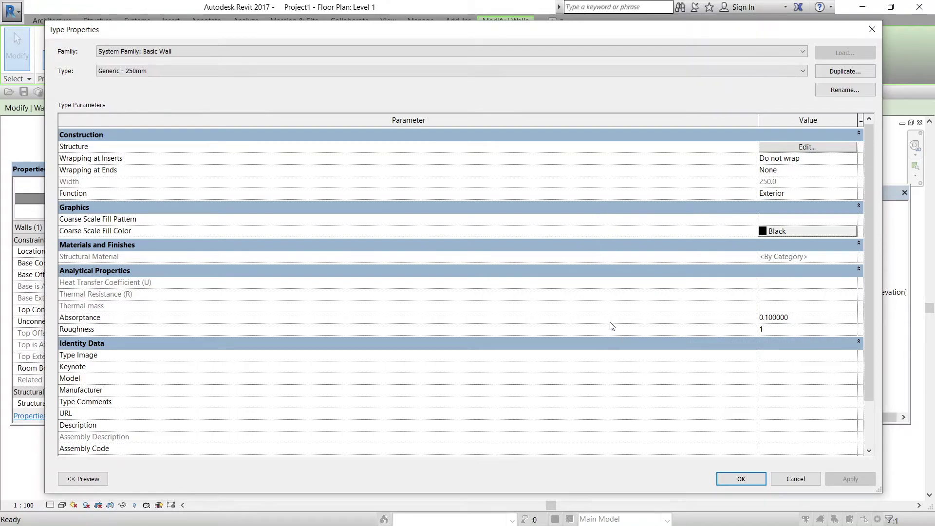
scroll(612, 326, down, 1)
scroll(612, 326, down, 1)
scroll(612, 326, up, 2)
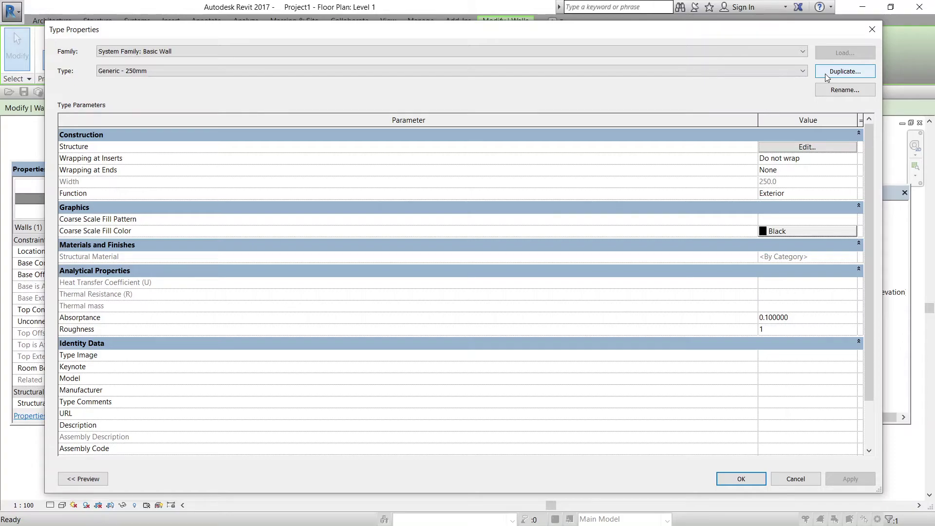
Duplicate the wall type as 'Generic - 250mm 2' and open its layer structure
click(844, 71)
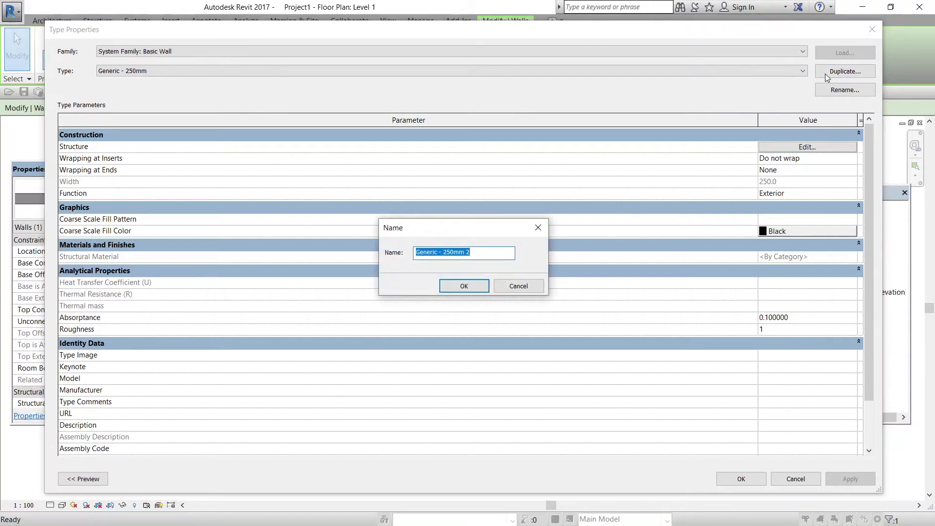
click(473, 255)
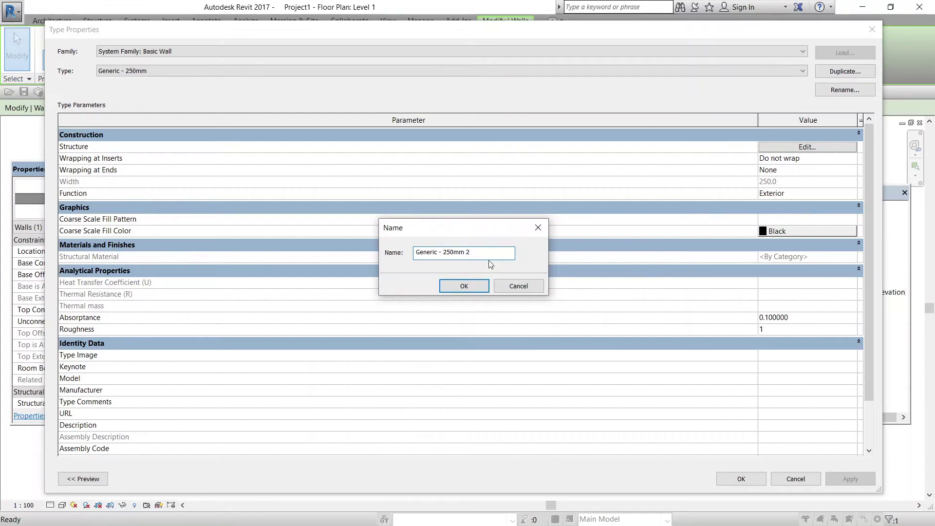
click(465, 287)
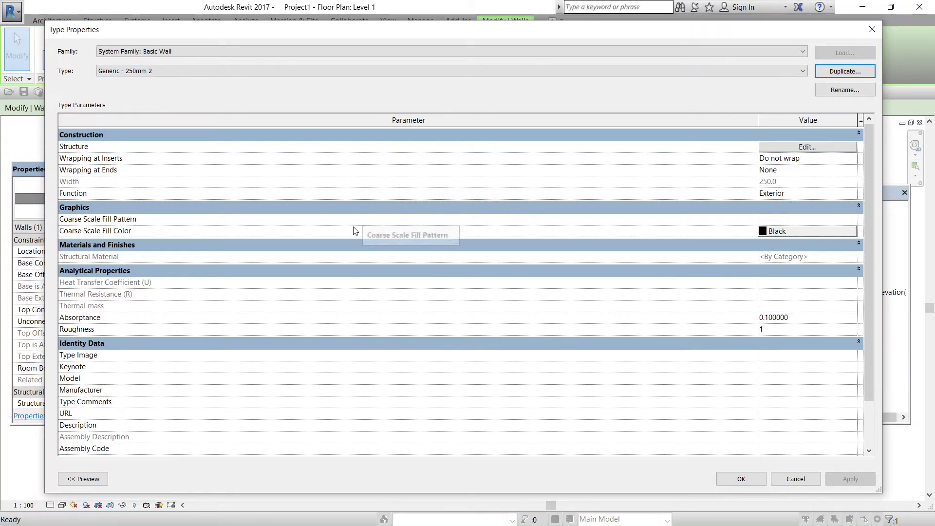
scroll(320, 355, down, 2)
scroll(320, 359, up, 2)
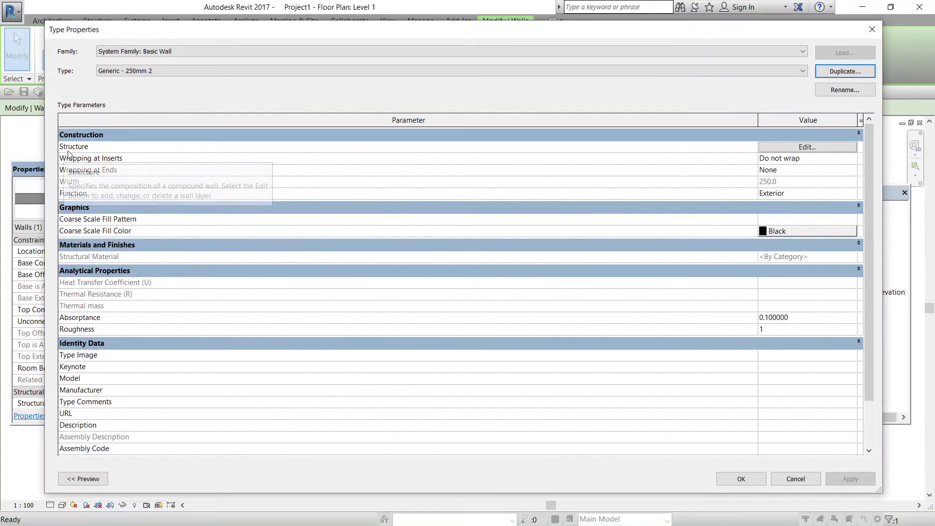
click(775, 147)
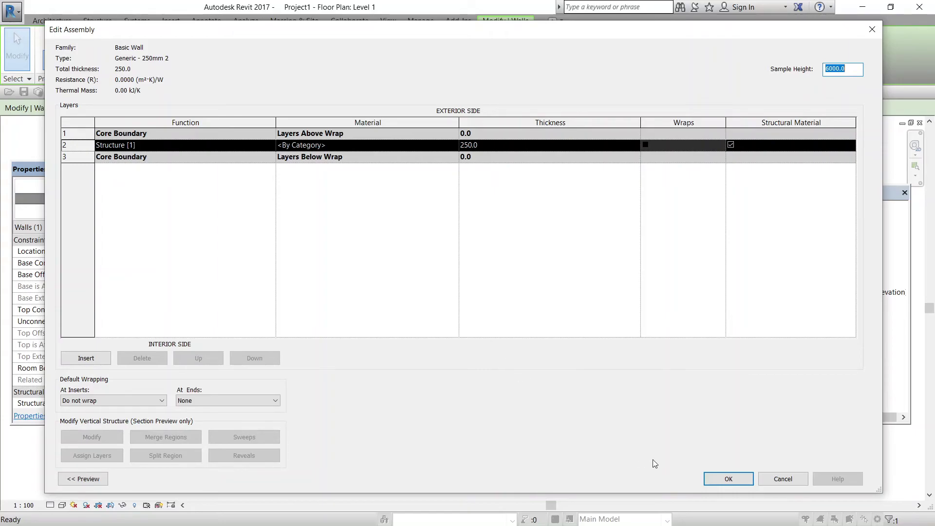
Keep the single 250.0 structure layer and apply Generic - 250mm 2 to the wall
click(727, 479)
click(733, 479)
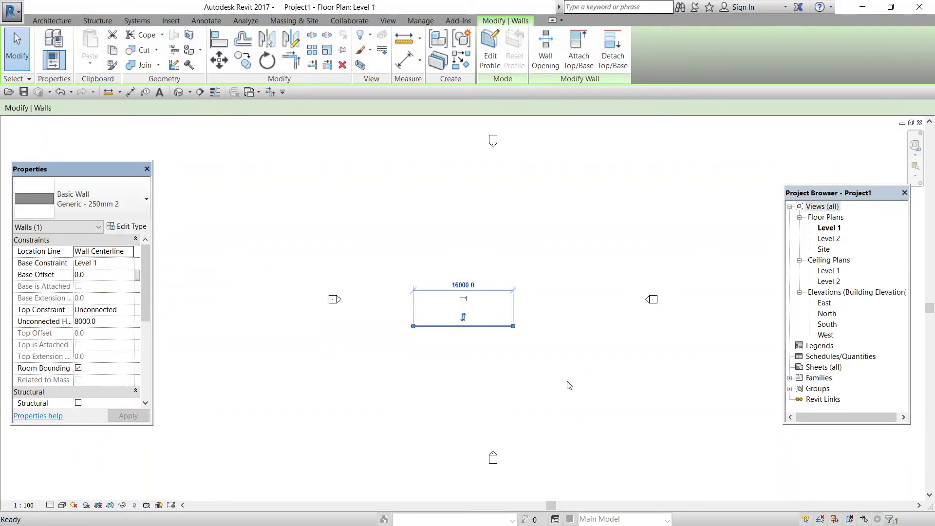